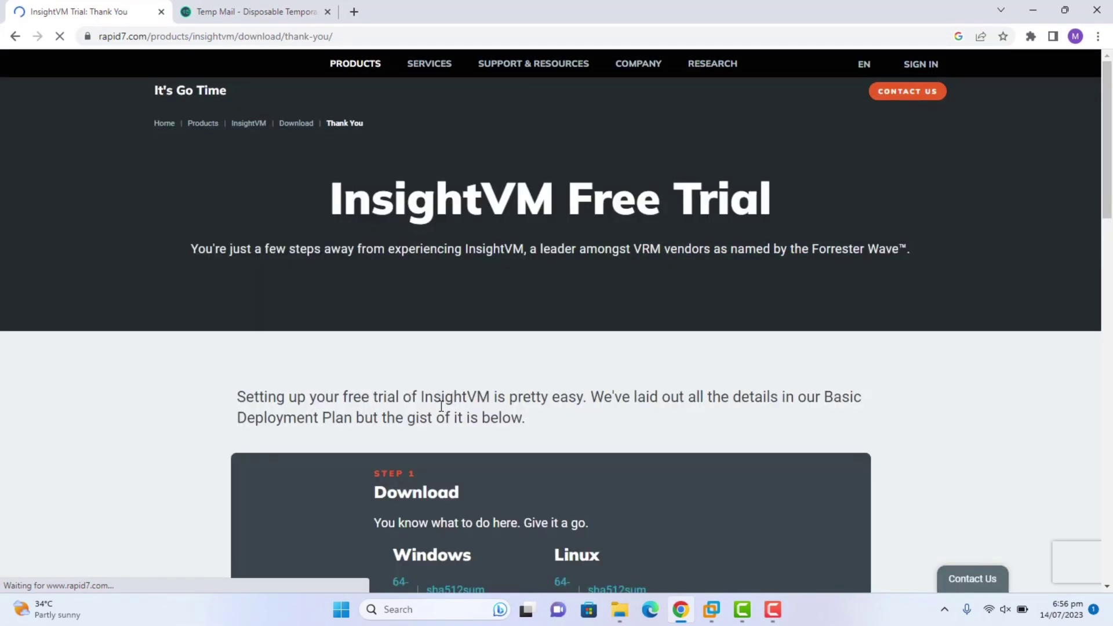
Download the Windows 64-bit installer Rapid7Setup-Windows64.exe and show its progress in the downloads list.
scroll(683, 230, "down", 7)
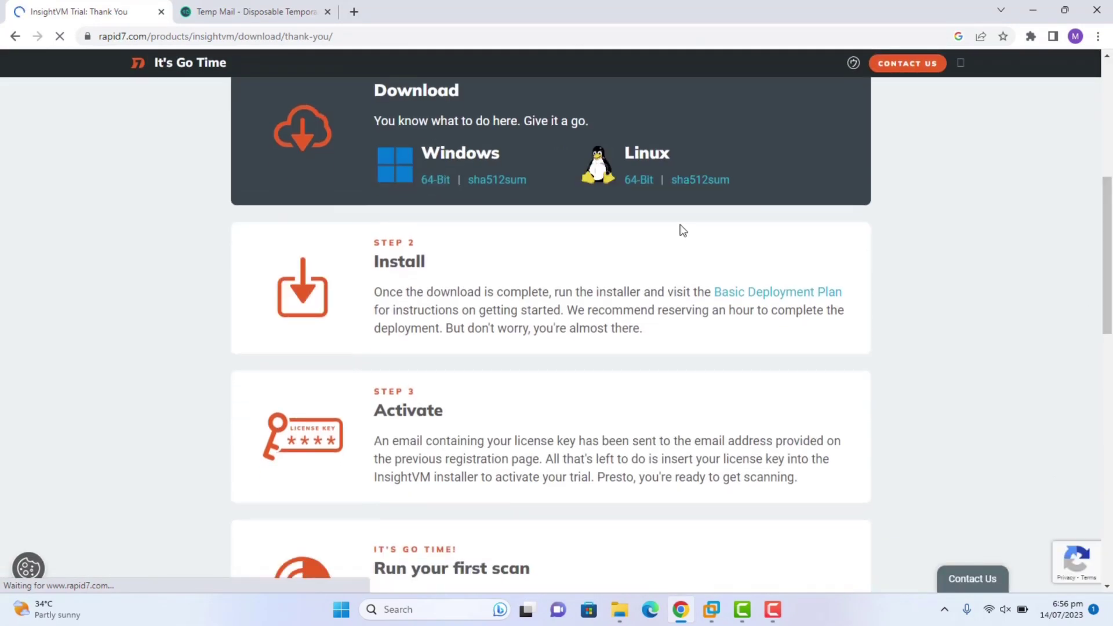
left_click(436, 181)
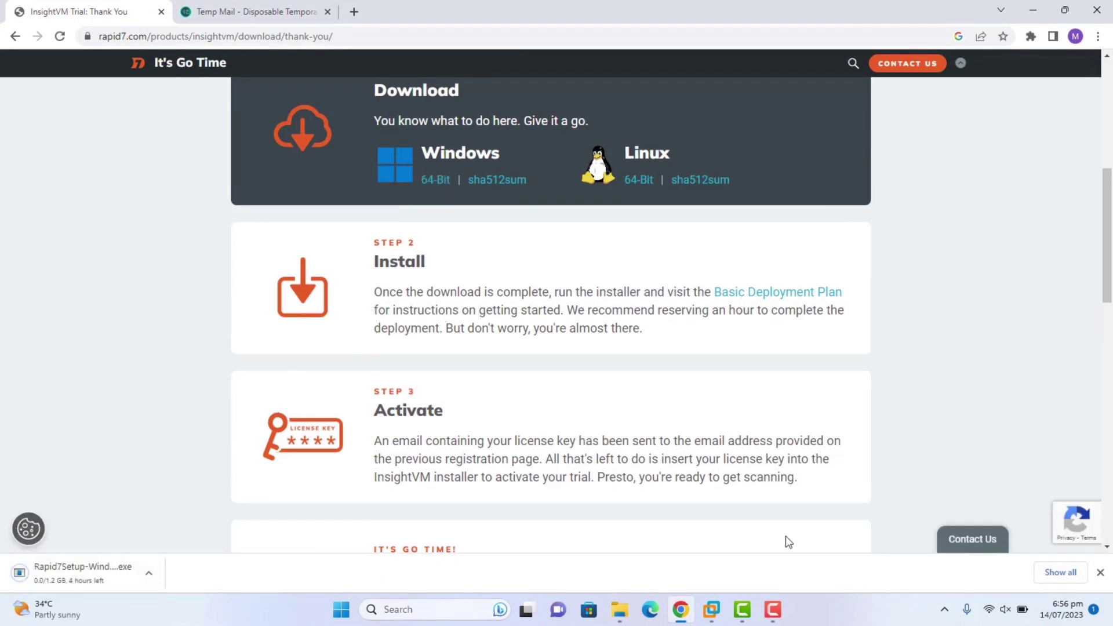
left_click(1058, 573)
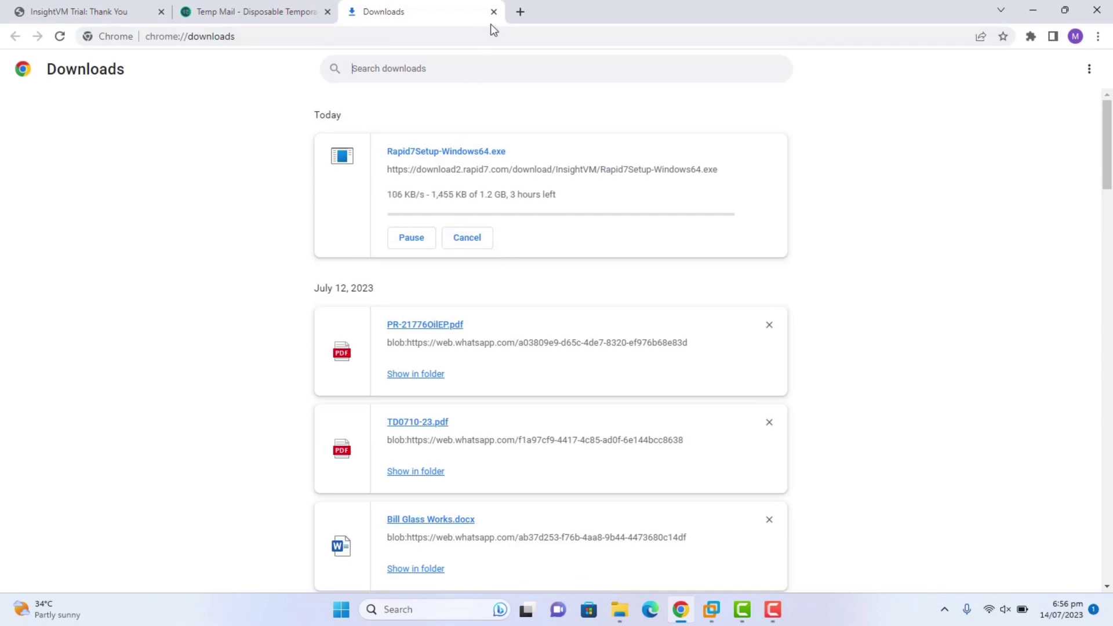
Go back to the Temp Mail inbox and scroll to the two new Rapid7 license emails.
left_click(318, 13)
left_click_drag(1107, 139, 1111, 172)
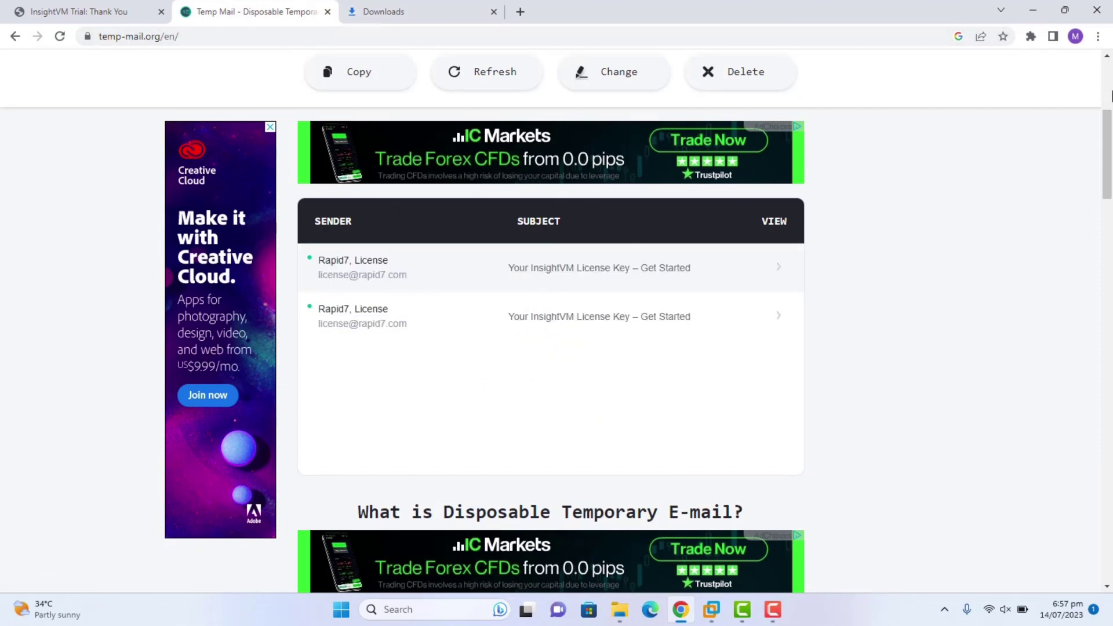
Open the first 'Your InsightVM License Key – Get Started' email.
scroll(1109, 78, "up", 1)
scroll(1108, 77, "up", 5)
scroll(625, 199, "down", 6)
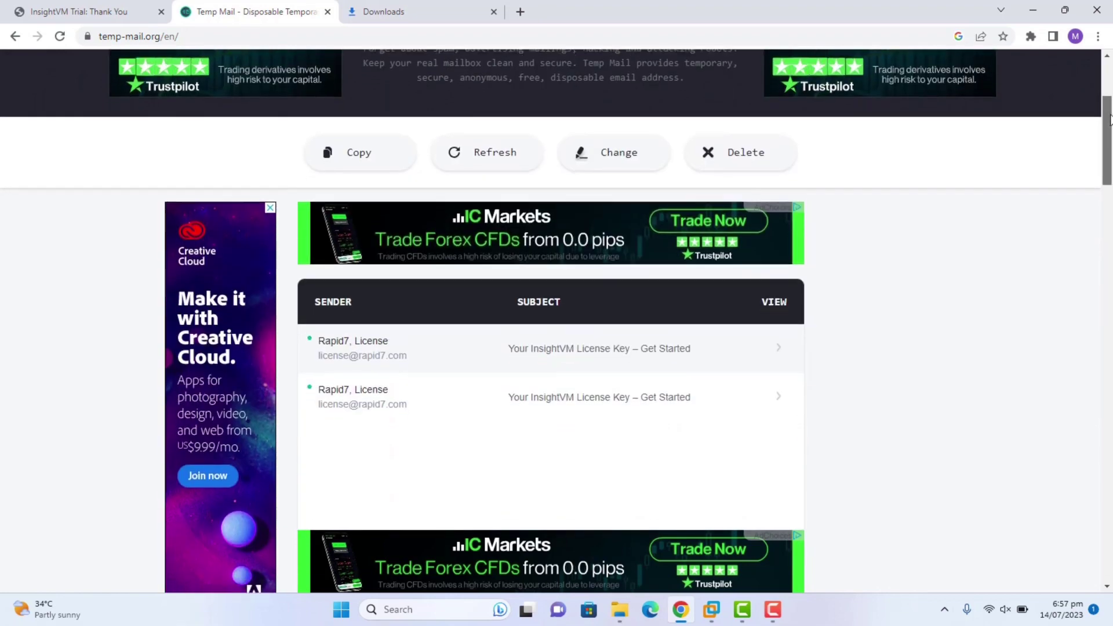
left_click(579, 209)
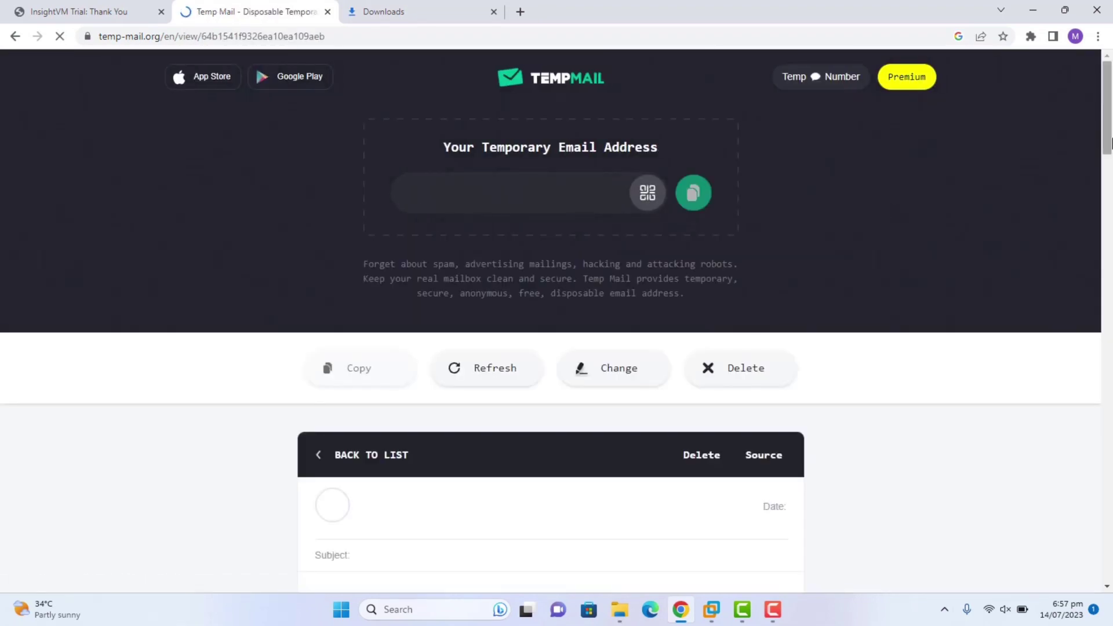
Scroll to the License Key box and copy the InsightVM license key.
scroll(1110, 154, "down", 3)
scroll(1111, 153, "down", 5)
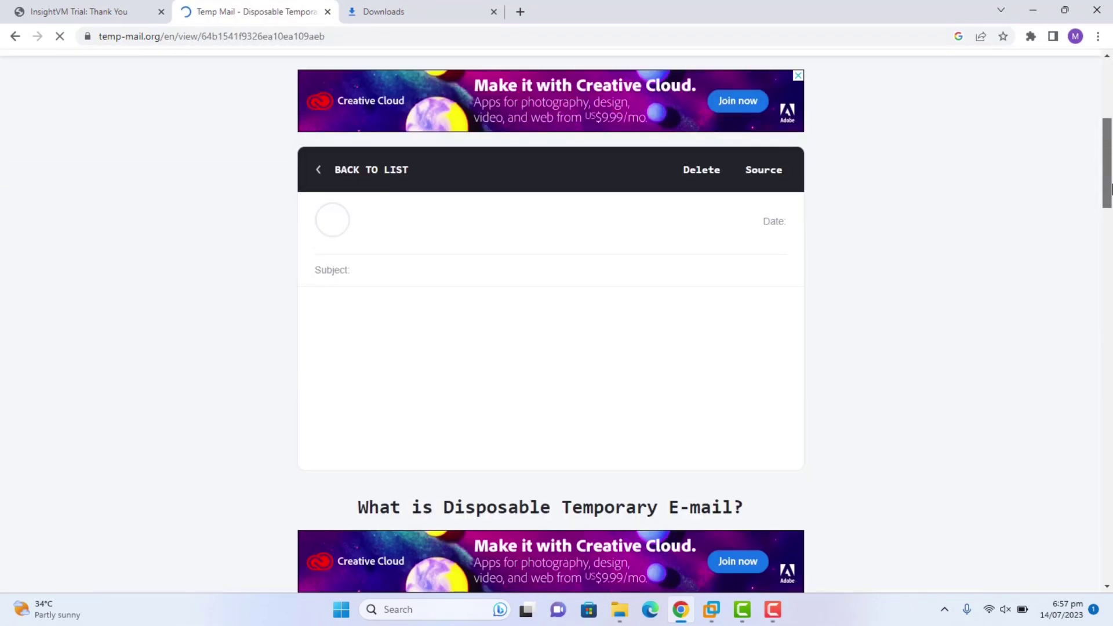
scroll(1110, 188, "up", 6)
scroll(1111, 188, "down", 6)
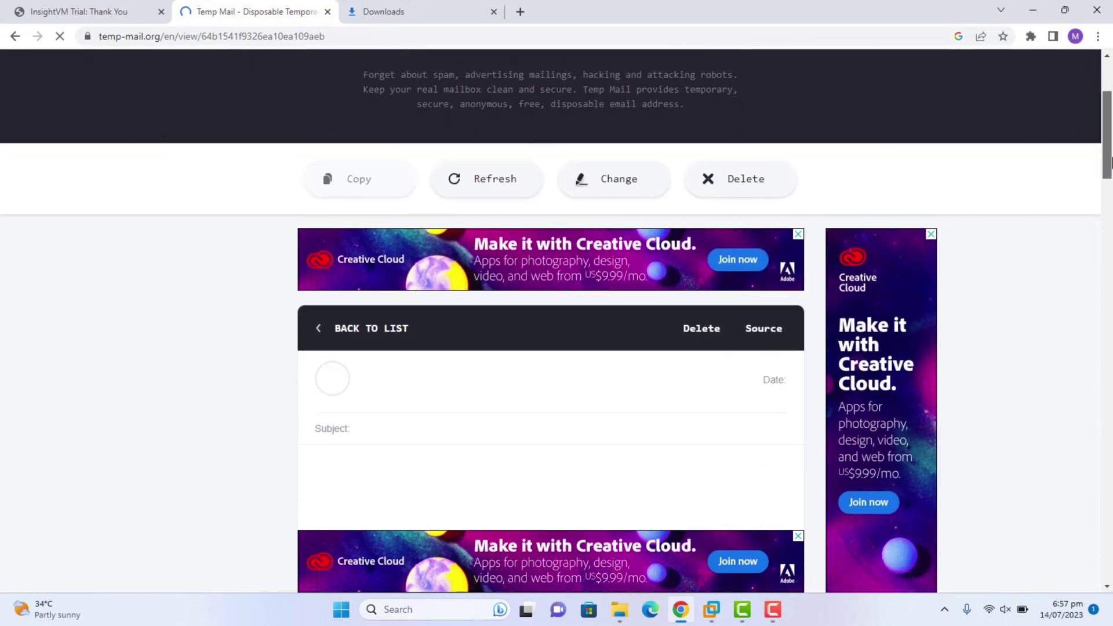
scroll(1111, 188, "down", 1)
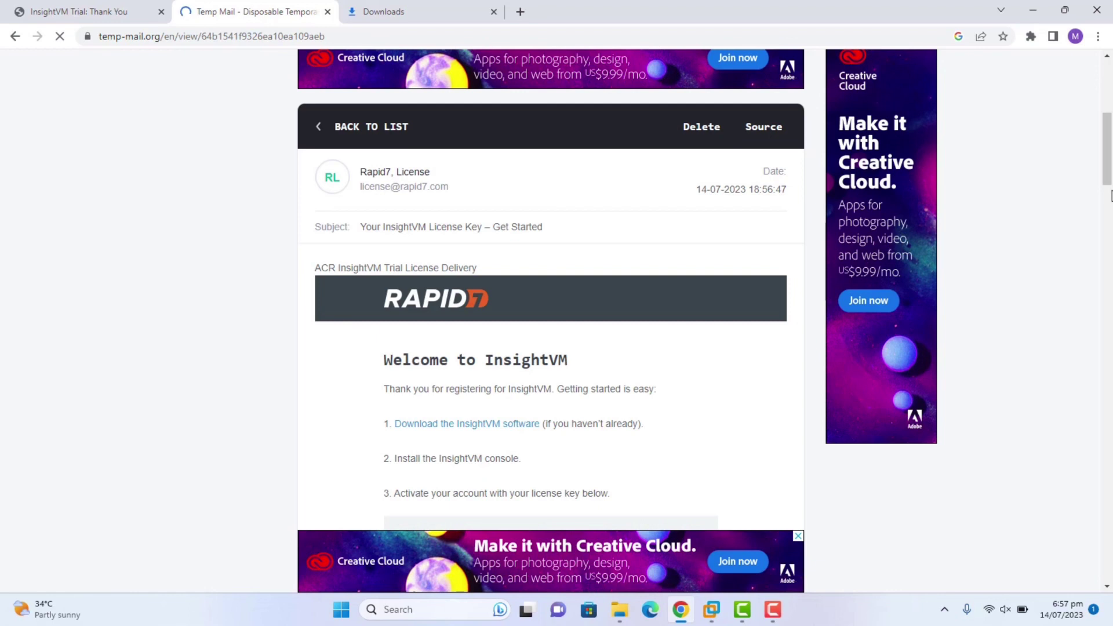
left_click_drag(1107, 151, 1108, 186)
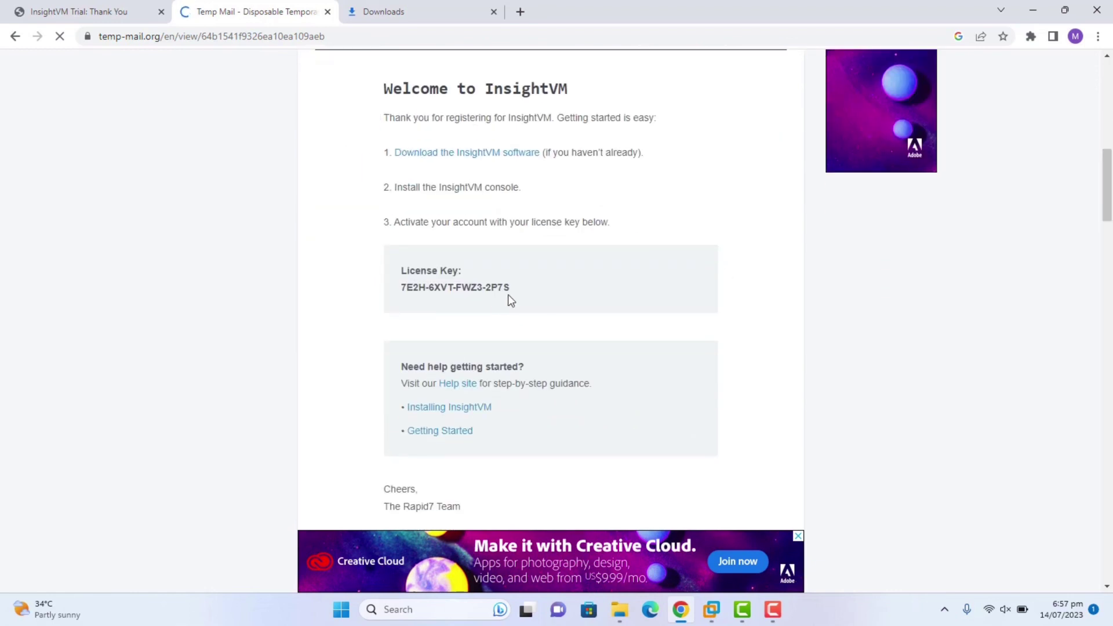
right_click(402, 290)
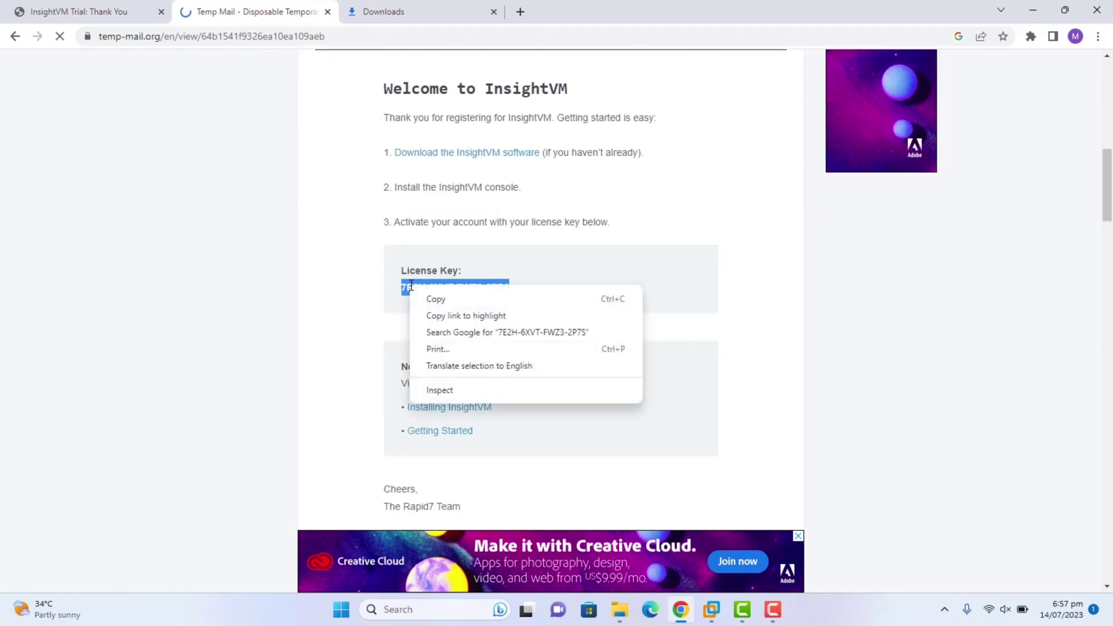
left_click(432, 297)
Minimize Chrome and create a desktop text document named 'Nexpose Ket'.
left_click(1033, 10)
right_click(800, 115)
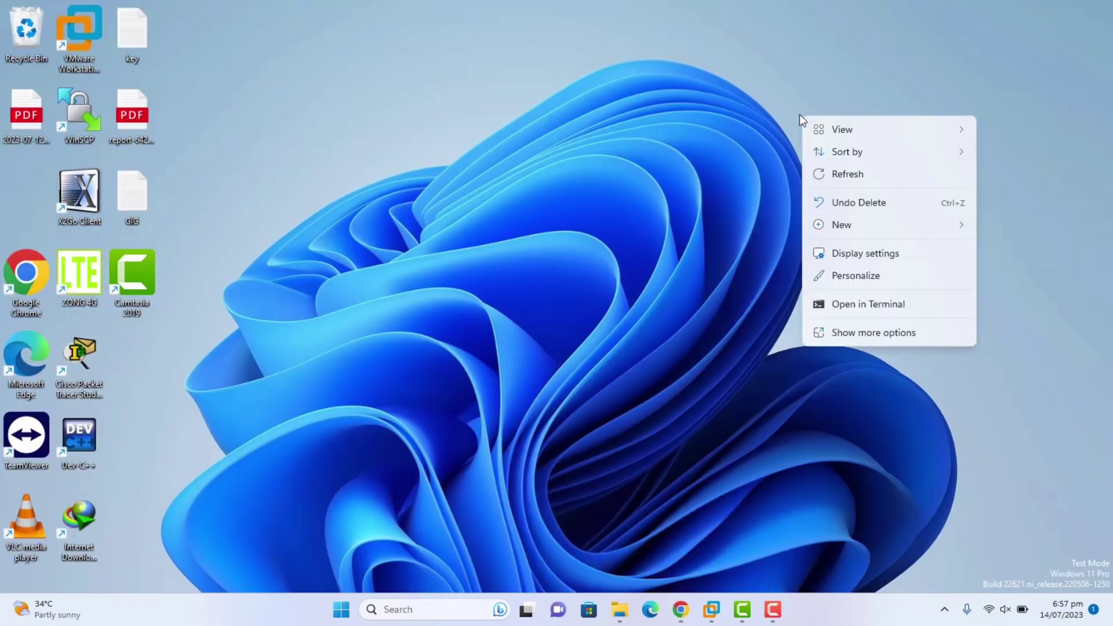
mouse_move(917, 226)
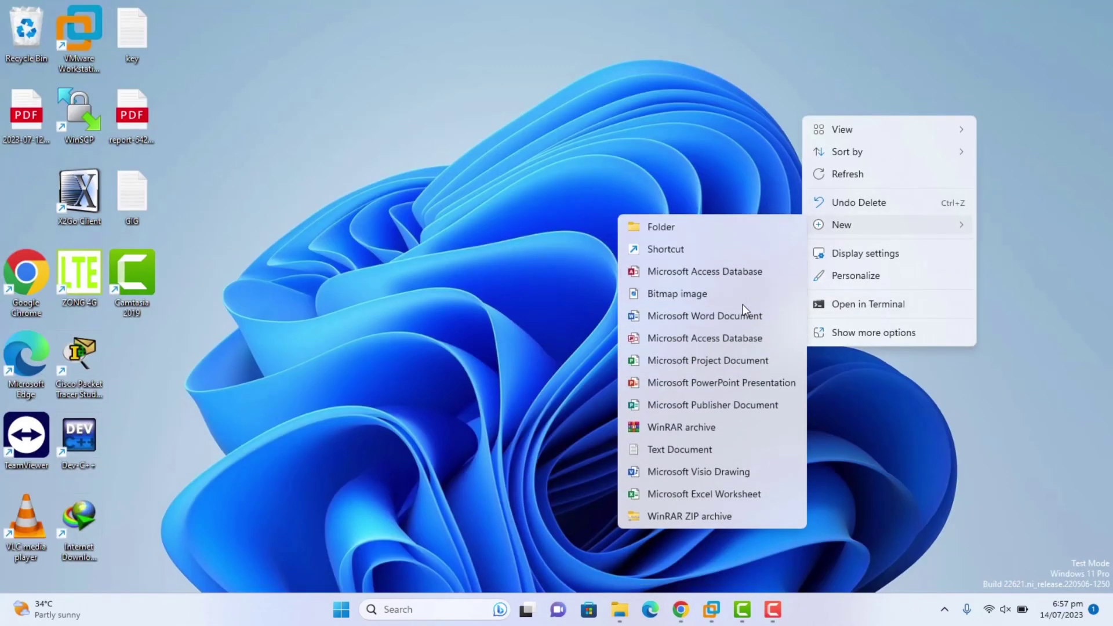
left_click(681, 447)
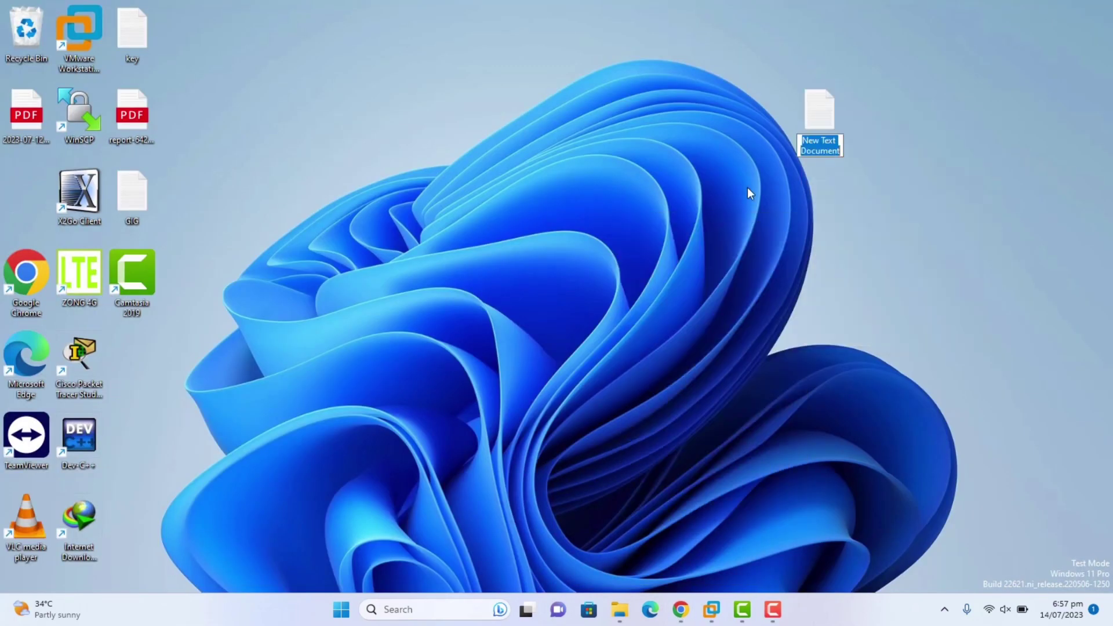
type("Nes")
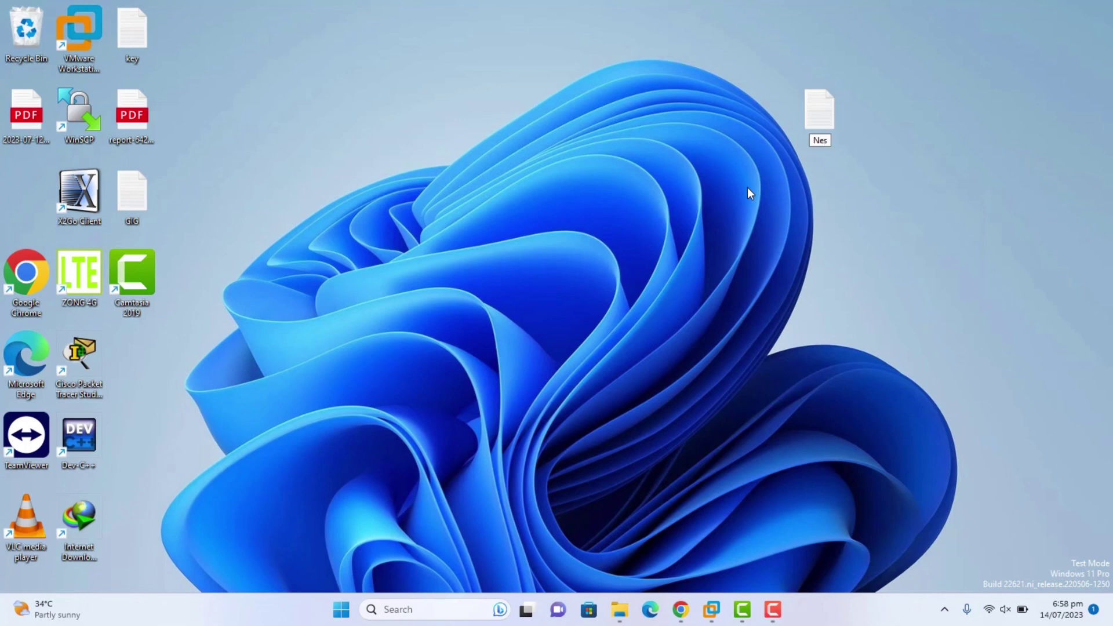
key("BackSpace")
type("xpose Ket")
key("Return")
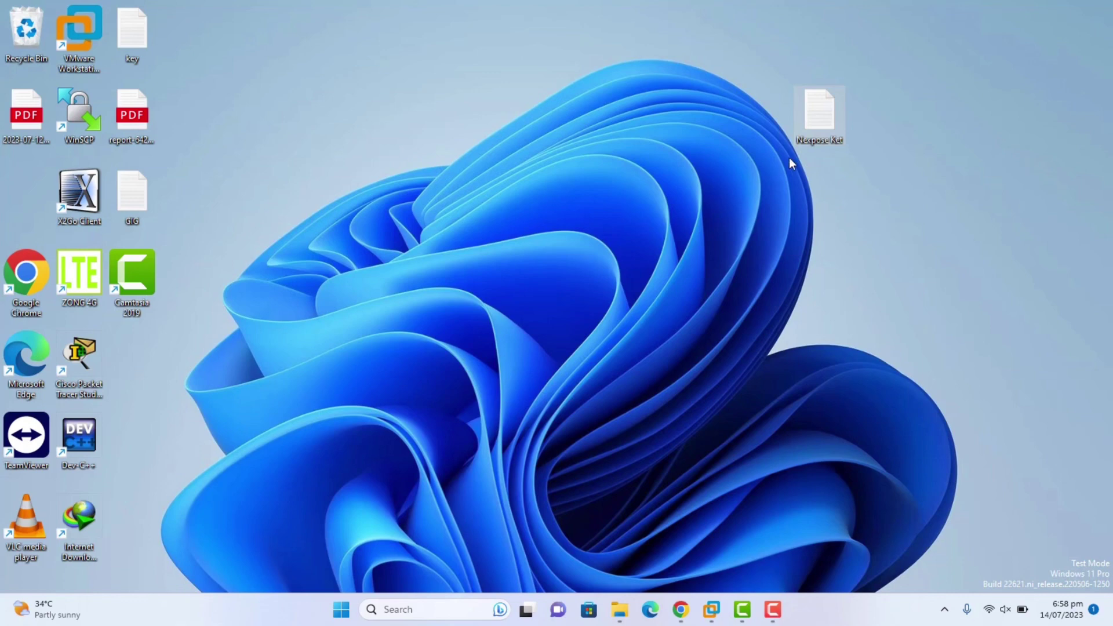
key("super+e")
Run Rapid7Setup-Windows64 from the NESSCOS folder to start the installation wizard.
left_click(174, 131)
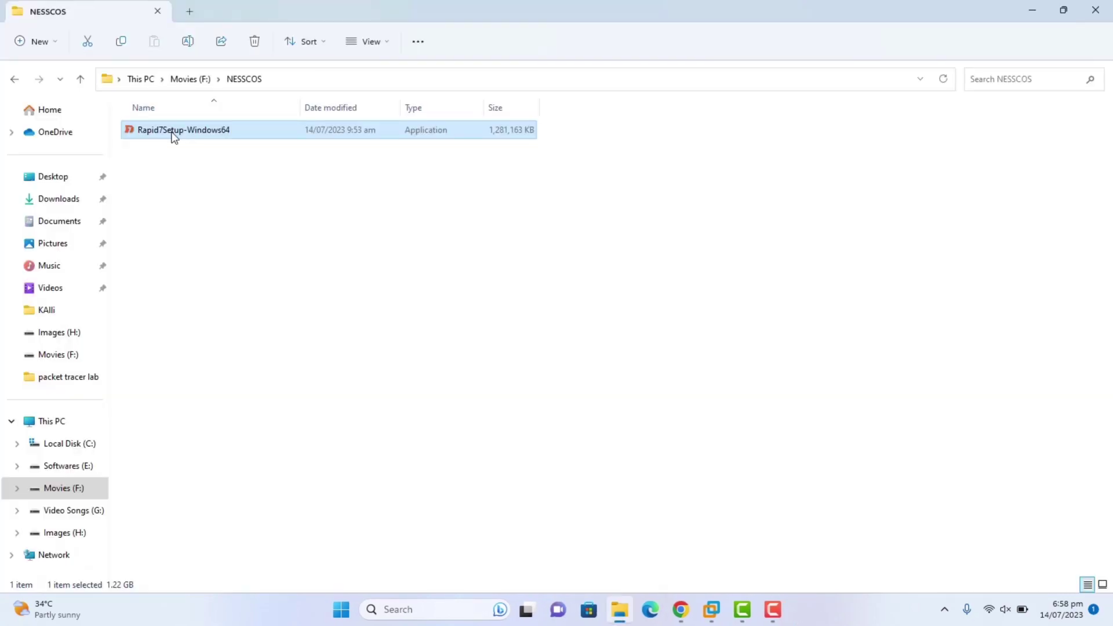
double_click(173, 133)
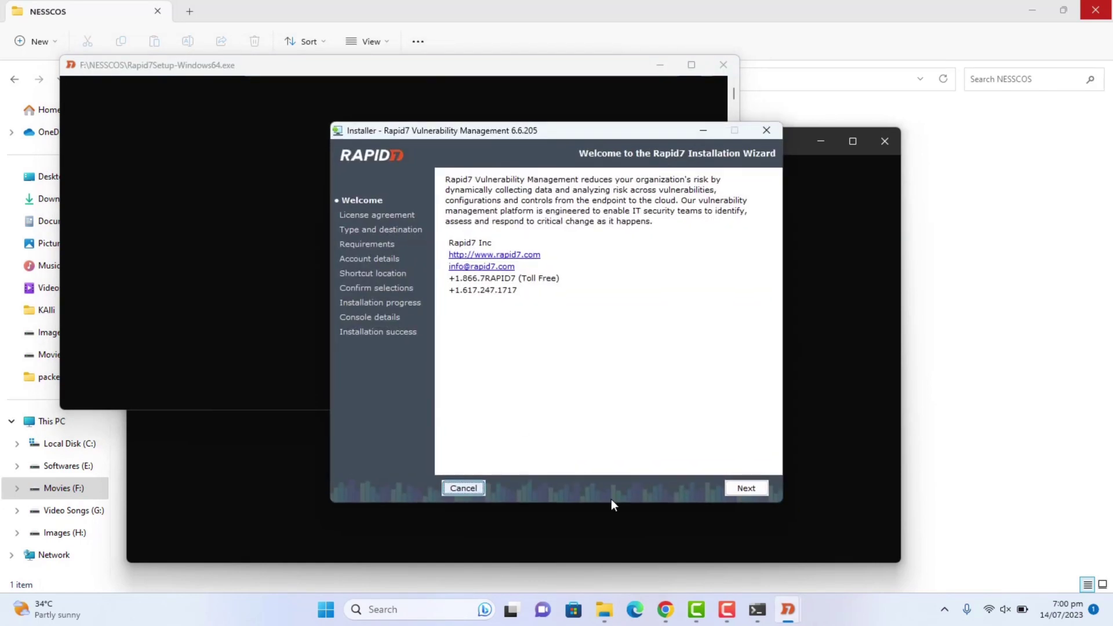
Move past the welcome page and dismiss the first free-space warning.
left_click(746, 488)
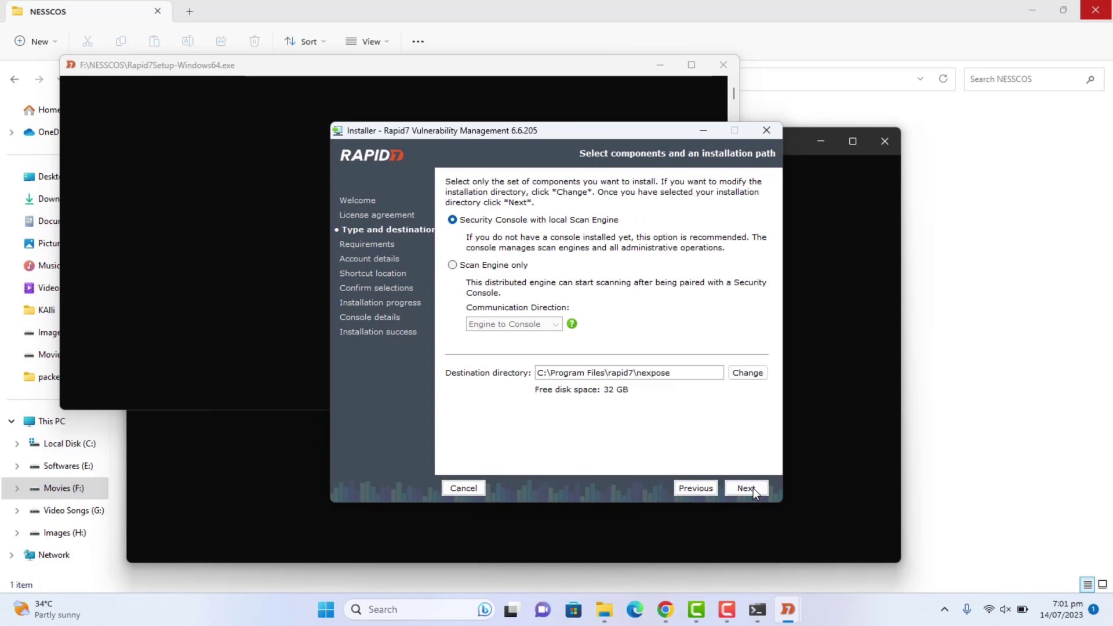
left_click(752, 489)
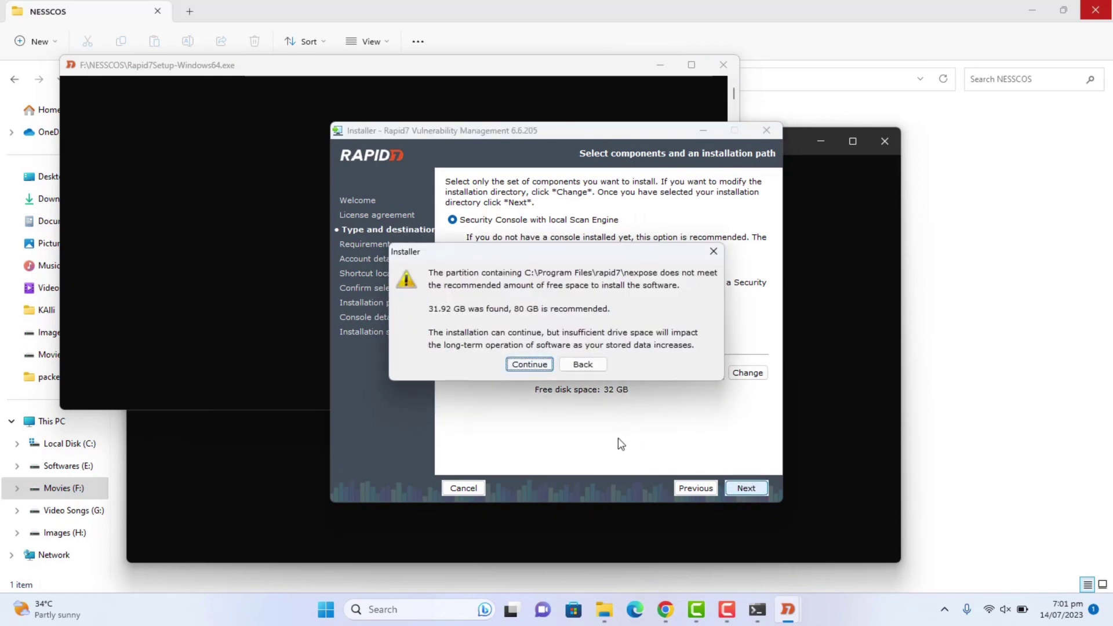
left_click(568, 367)
Create a new Nexpose folder as the install destination and continue despite the low-space warning.
left_click(747, 373)
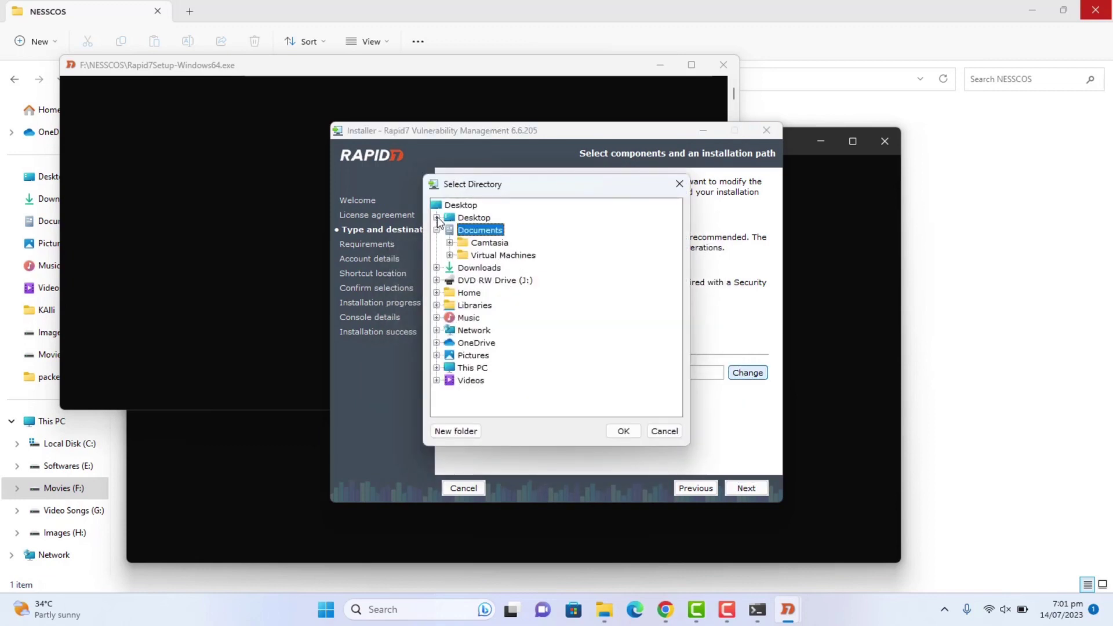
left_click(437, 368)
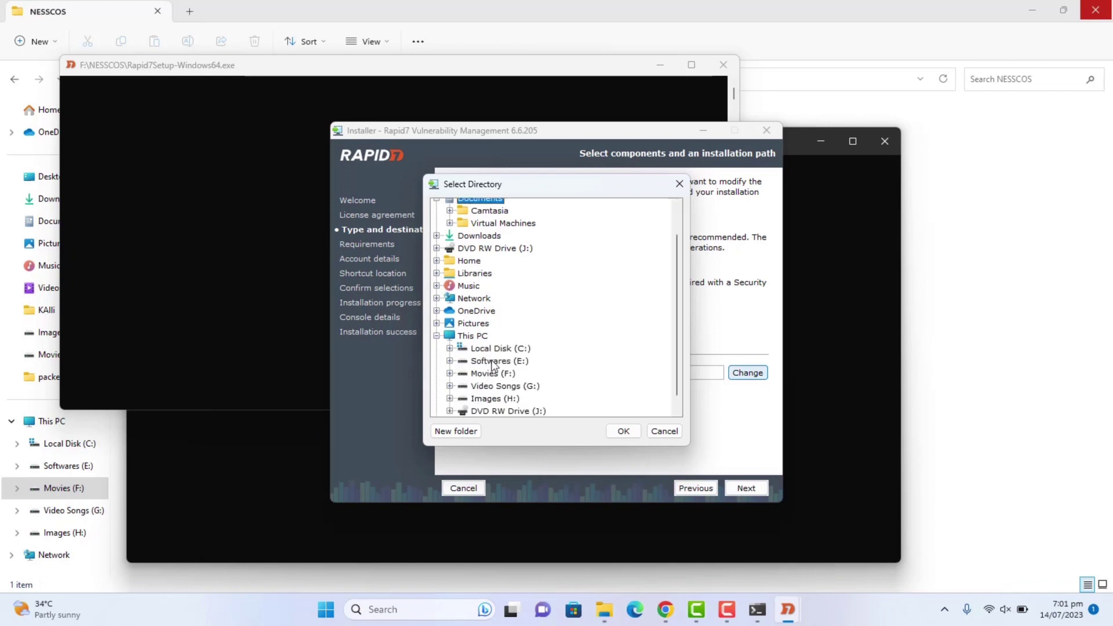
double_click(490, 374)
left_click(462, 432)
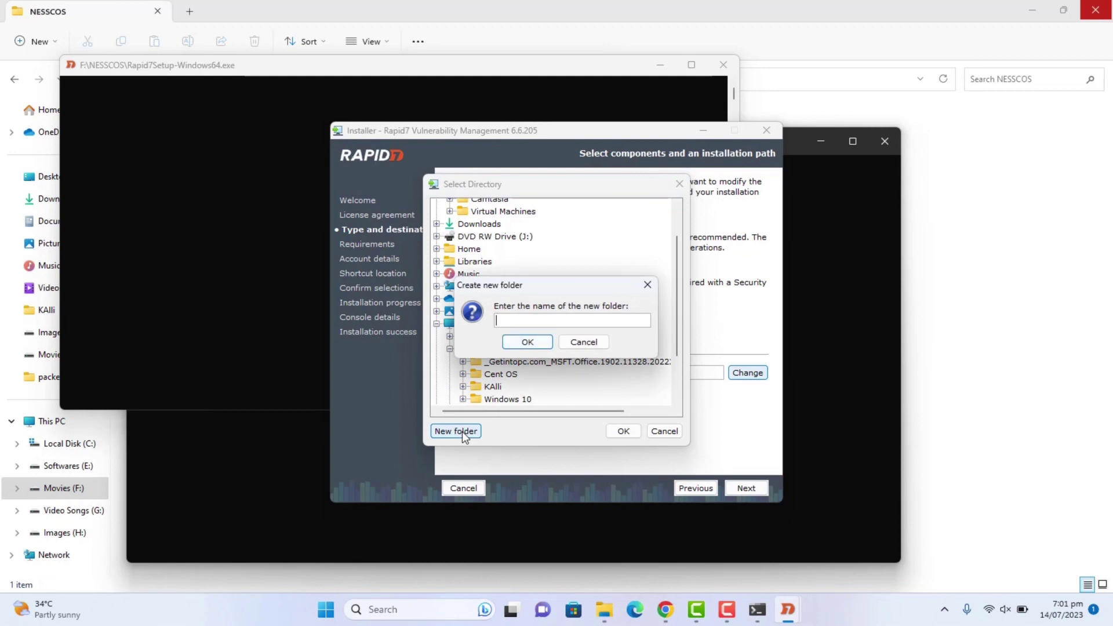
type("Nexpose")
left_click(527, 342)
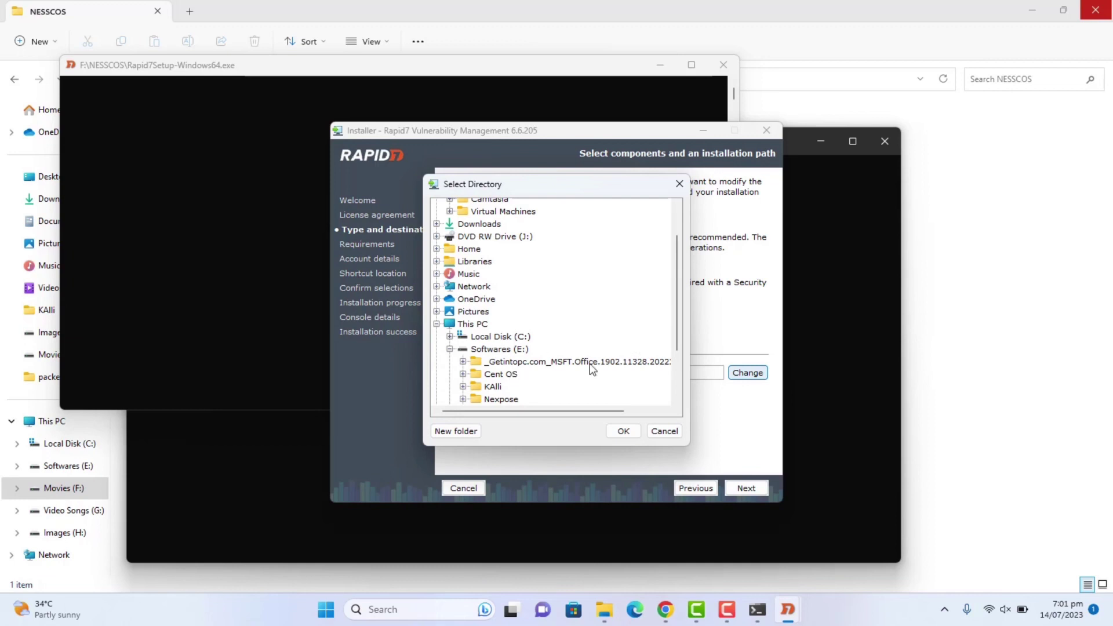
left_click(534, 399)
left_click(624, 431)
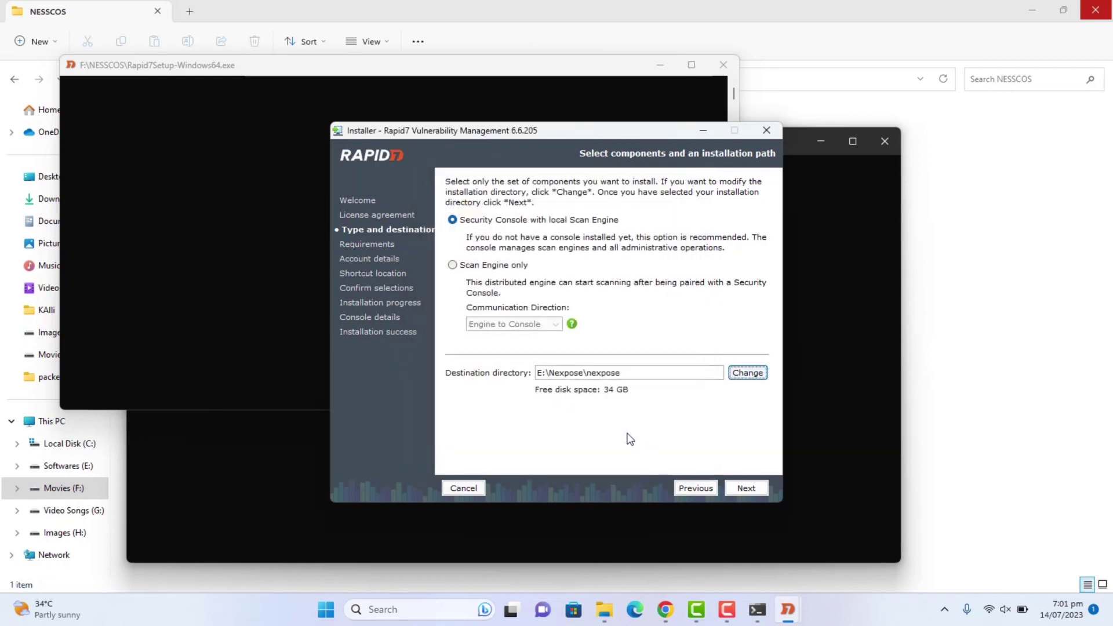
left_click(746, 488)
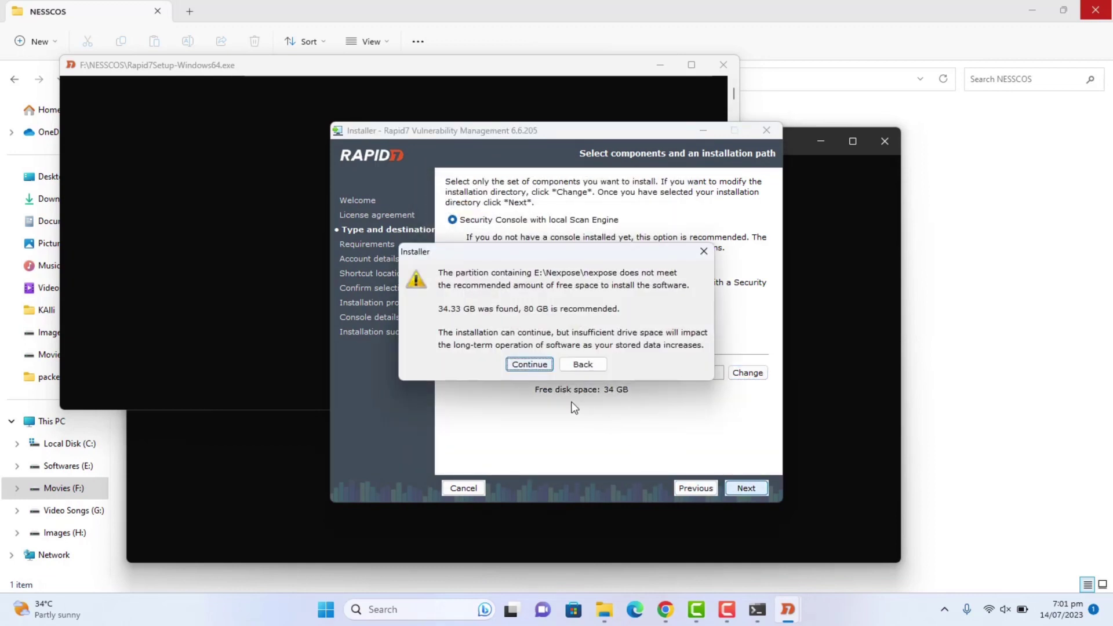
left_click(530, 365)
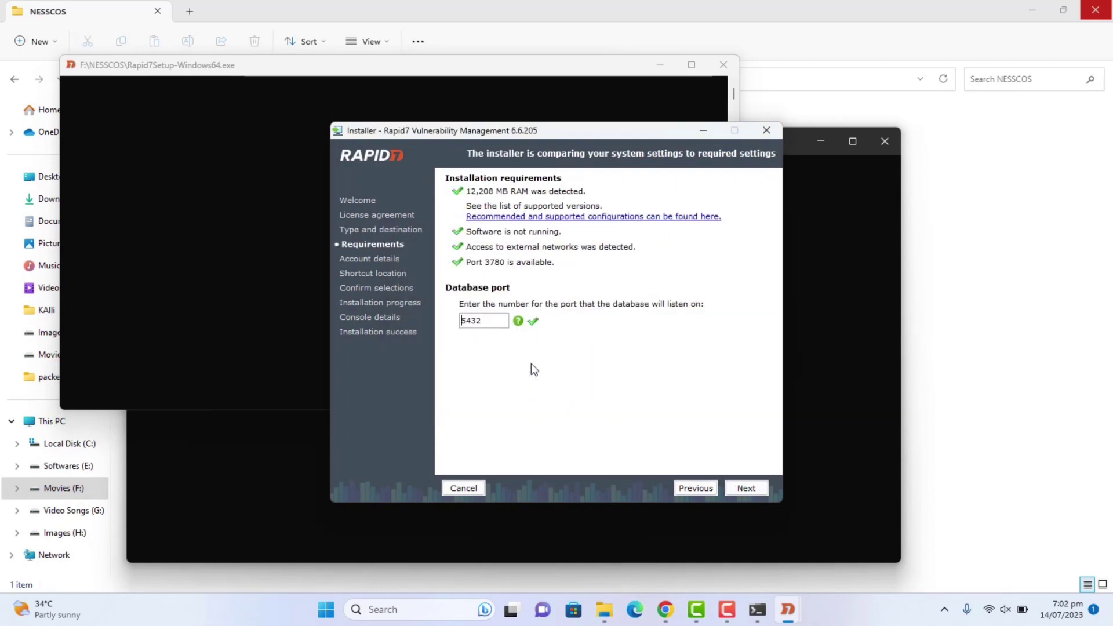
Keep database port 5432, then enter name, company, an admin user name and matching passwords.
left_click(744, 490)
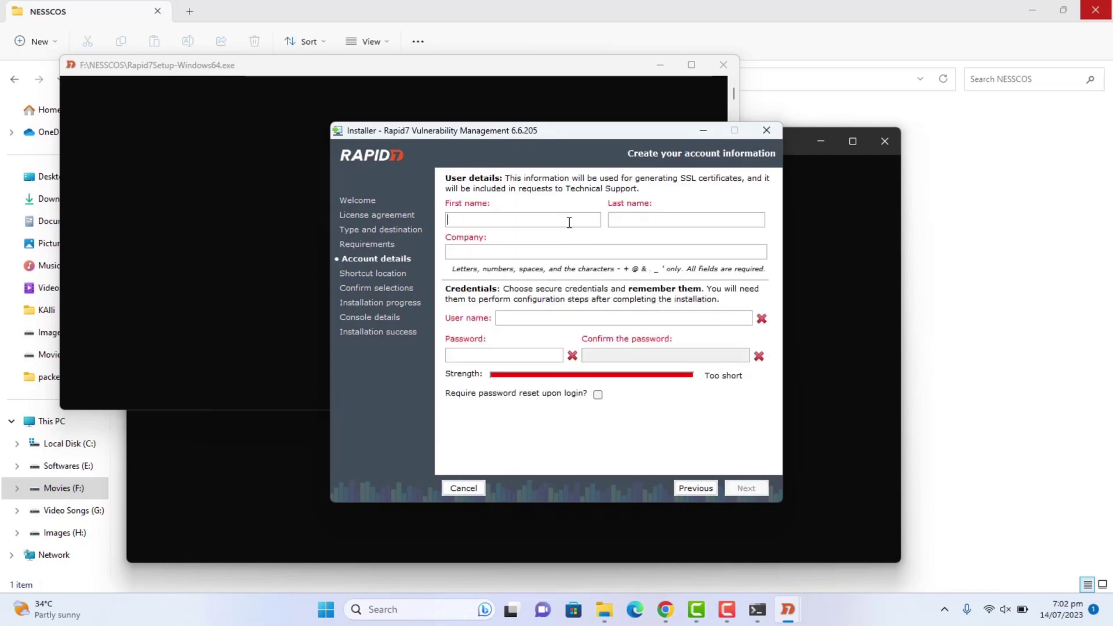
left_click(637, 250)
type("Ali")
left_click(540, 319)
type("admin")
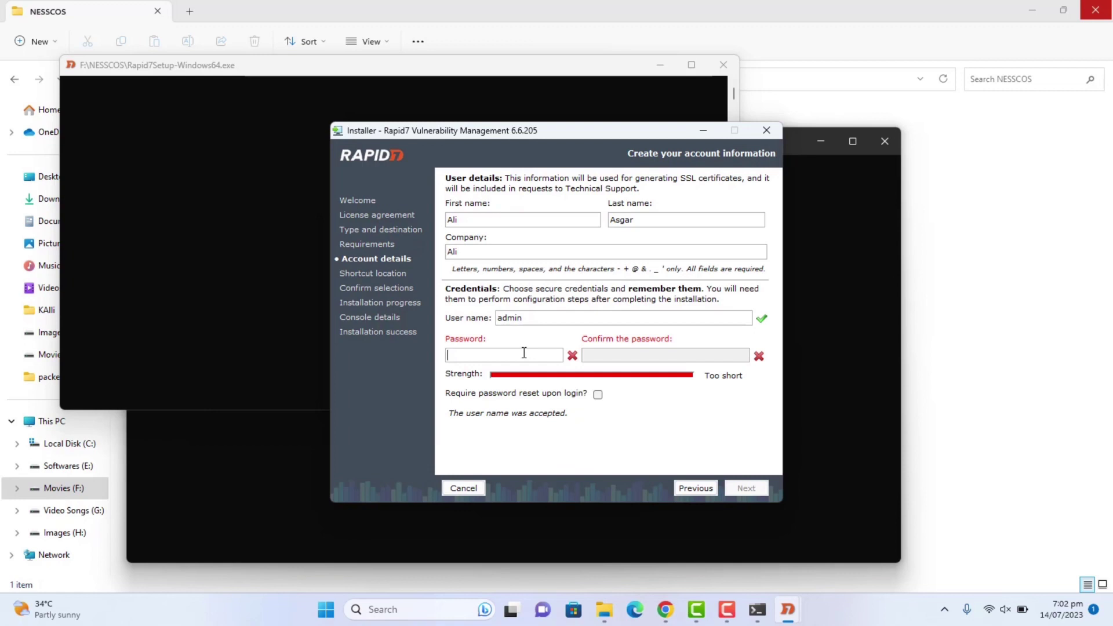
type("********")
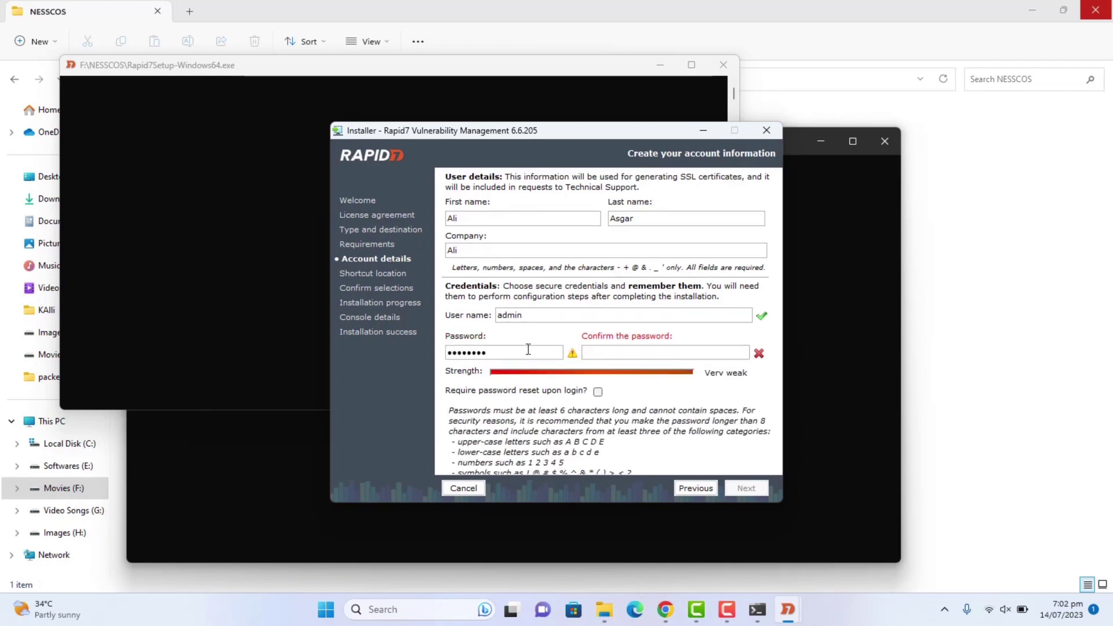
left_click(607, 353)
type("********")
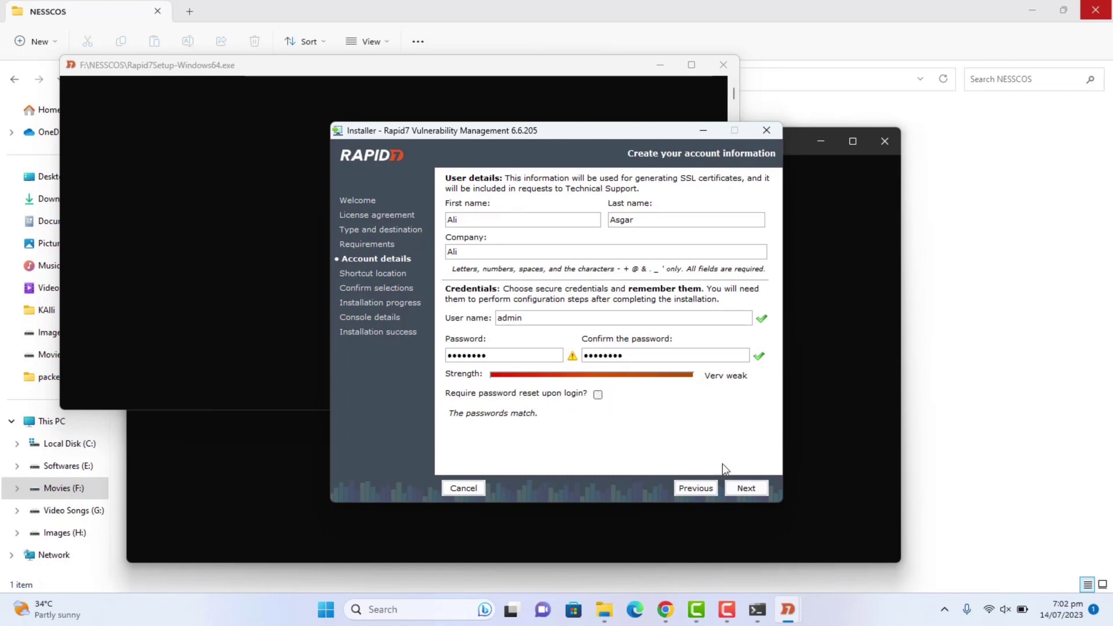
left_click(746, 488)
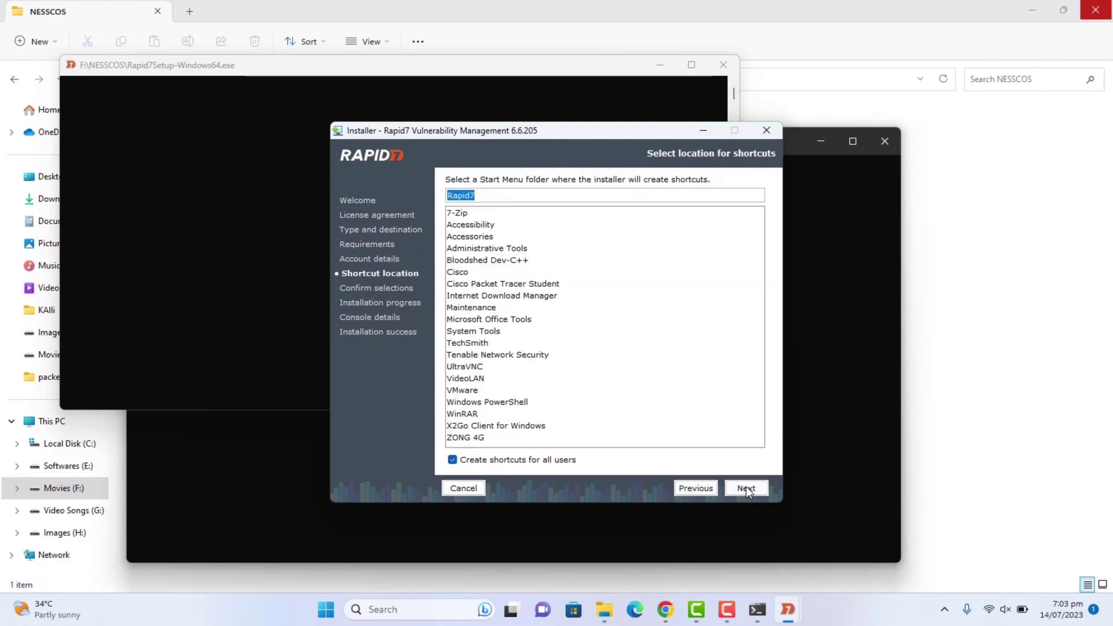
Keep the default Rapid7 shortcut folder, run the installation and finish the wizard.
left_click(746, 488)
left_click(747, 488)
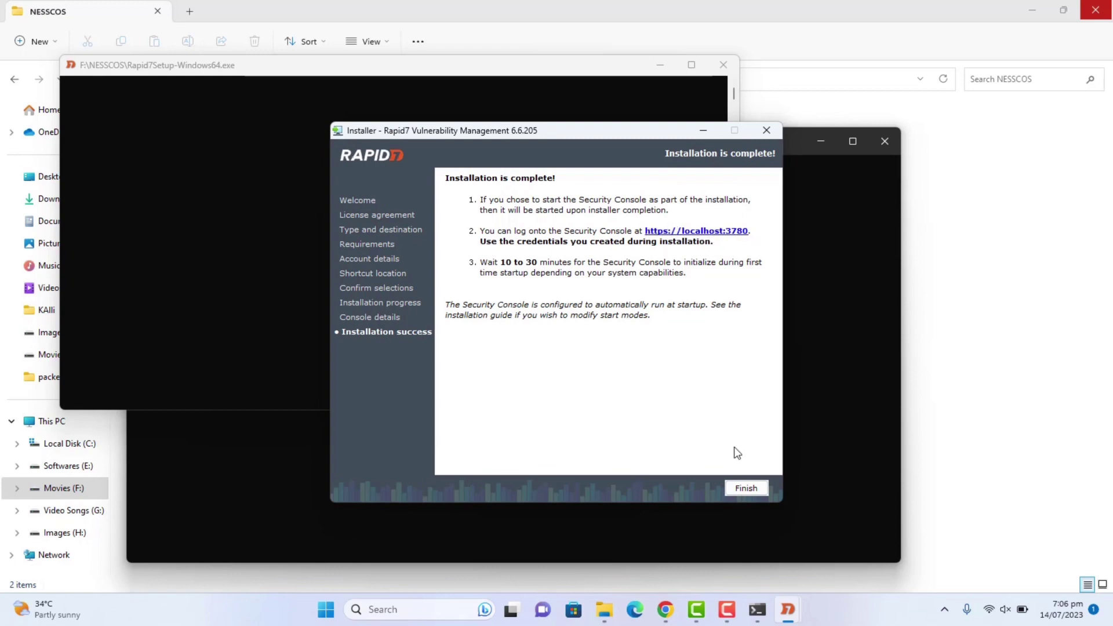
left_click(745, 488)
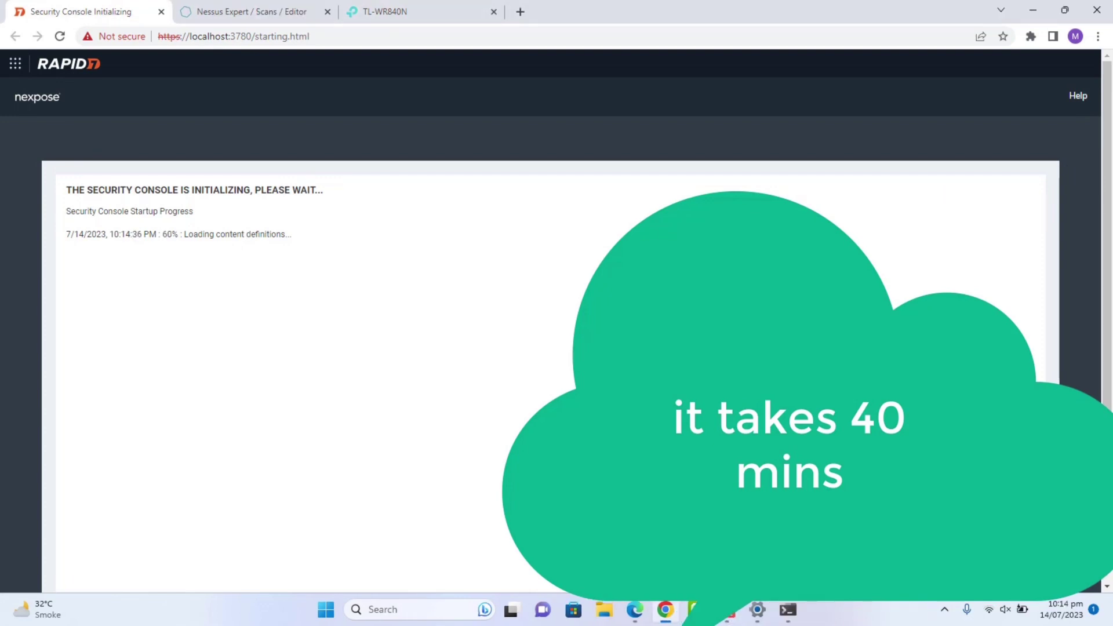
Log on to the Security Console as admin with the account password.
left_click(788, 609)
left_click(788, 609)
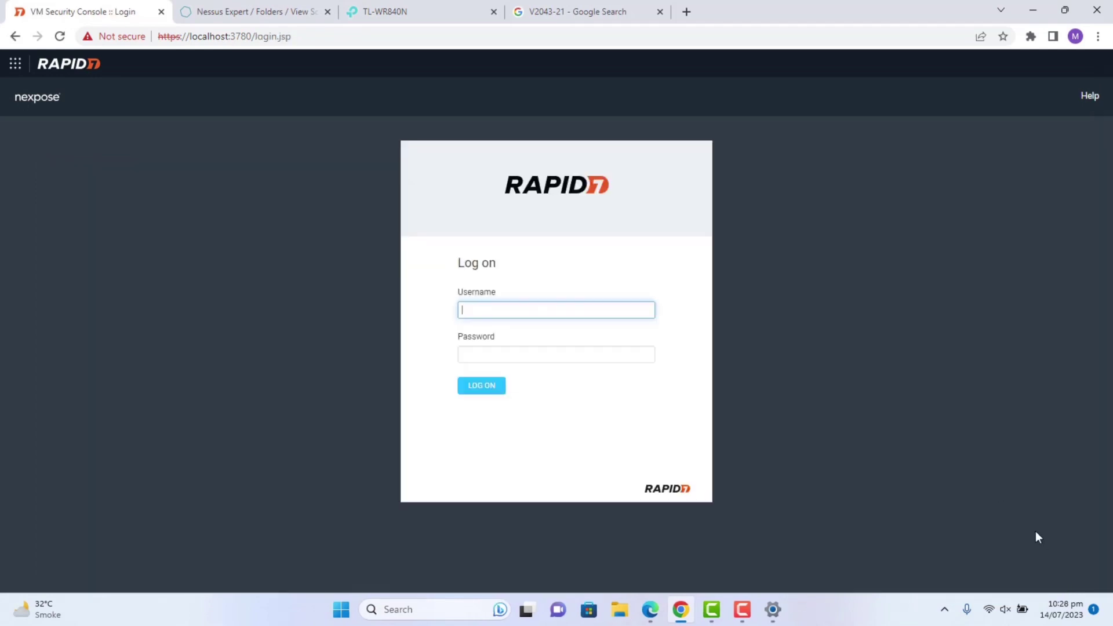
type("admin")
key("Tab")
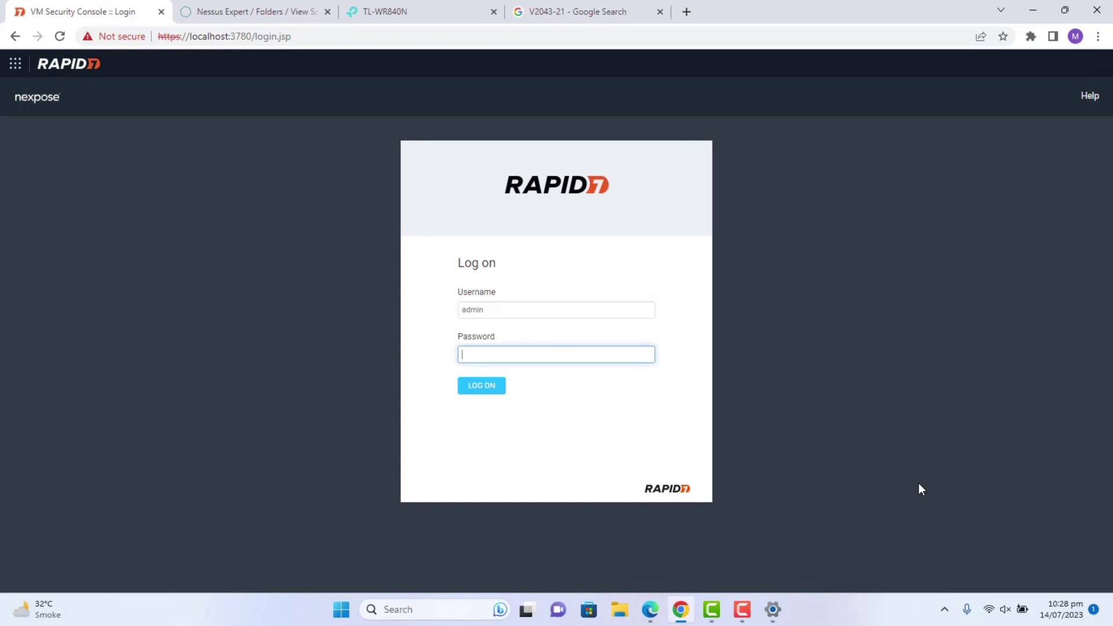
type("••••••••")
left_click(484, 392)
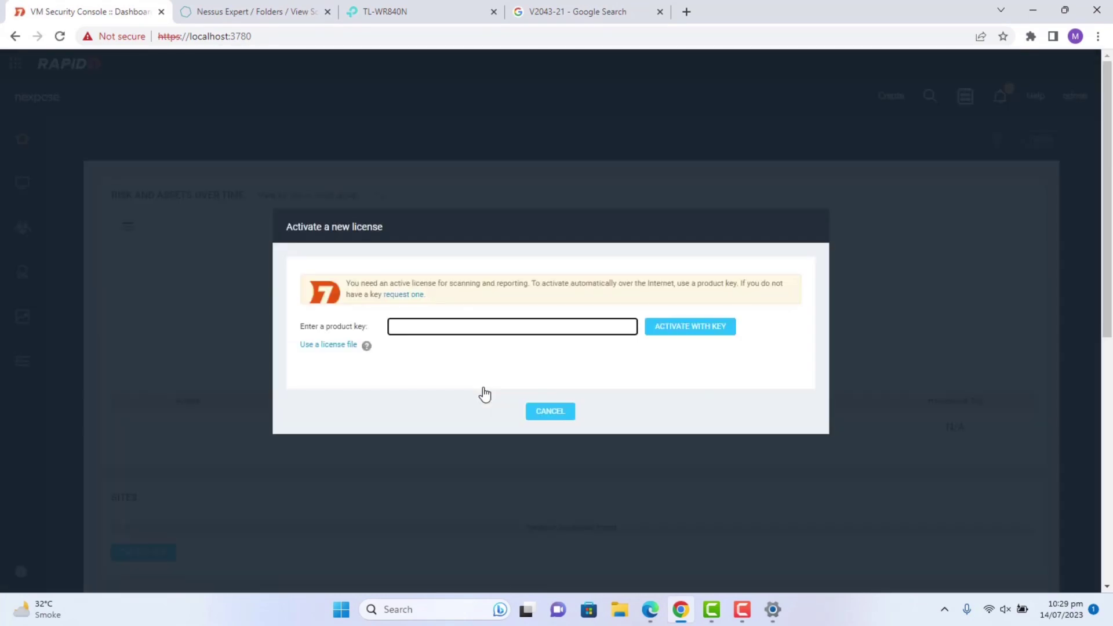
Copy the product key from the Nexpose key file in Notepad and return to Chrome.
left_click(1033, 9)
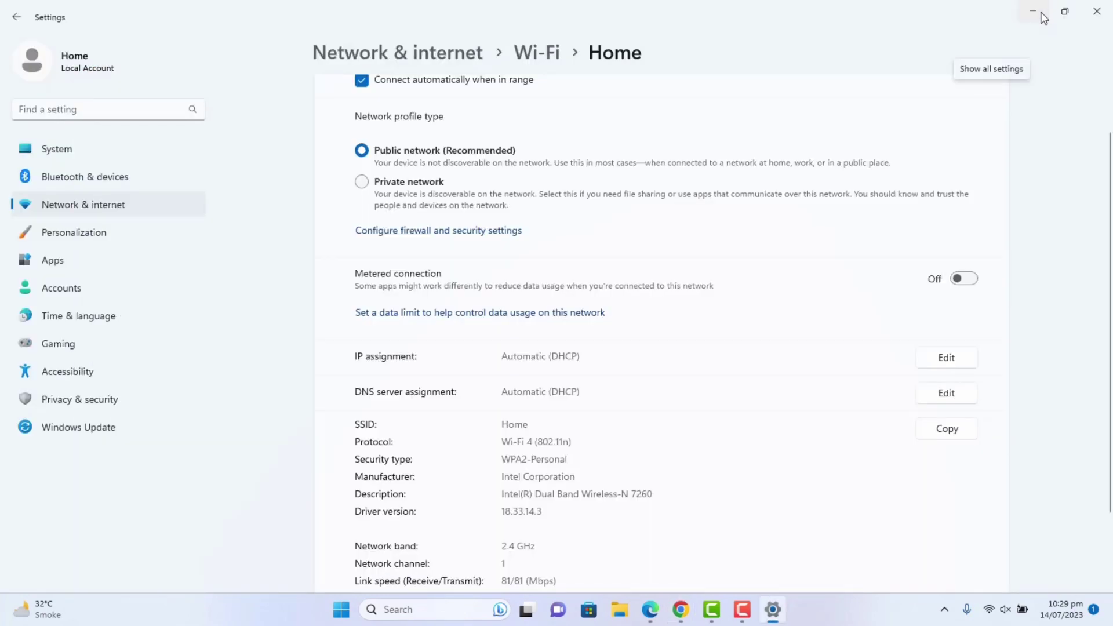
left_click(1042, 13)
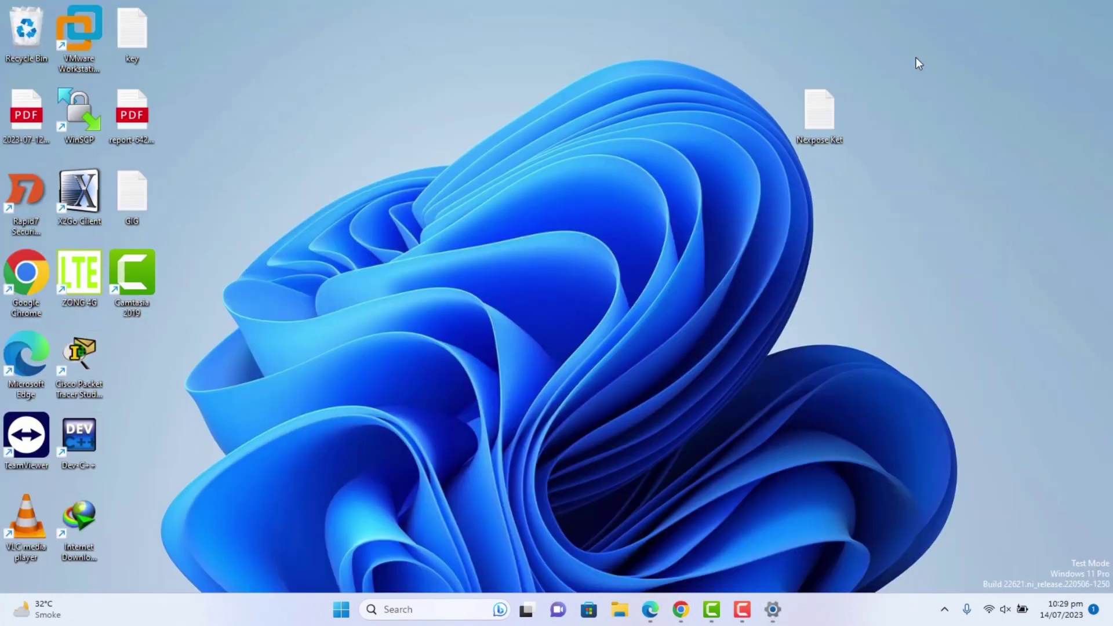
double_click(817, 103)
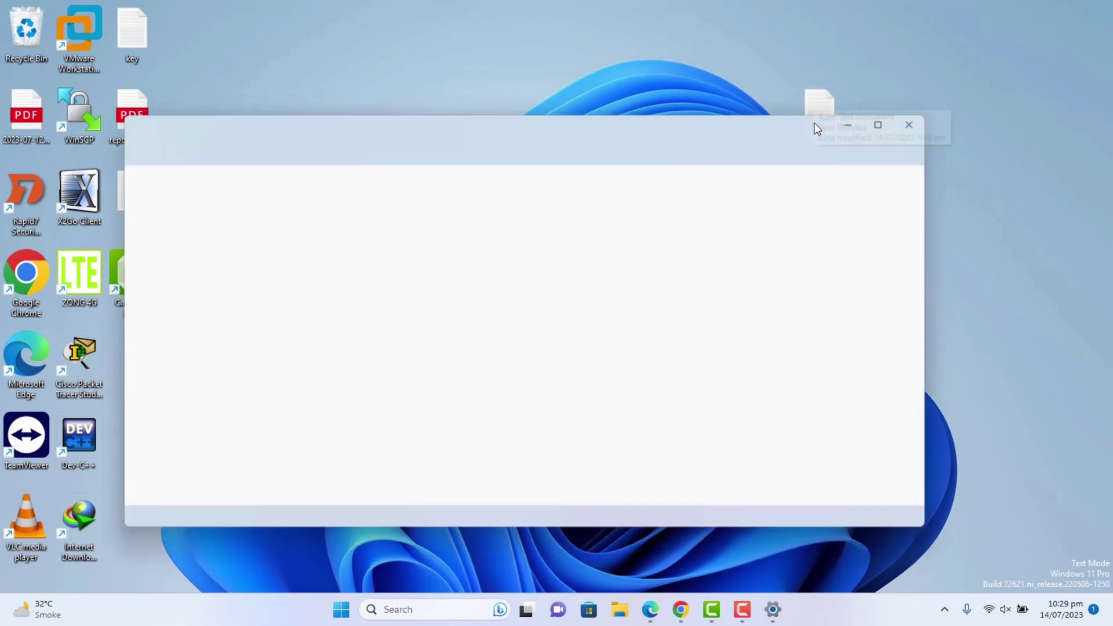
left_click_drag(229, 177, 105, 166)
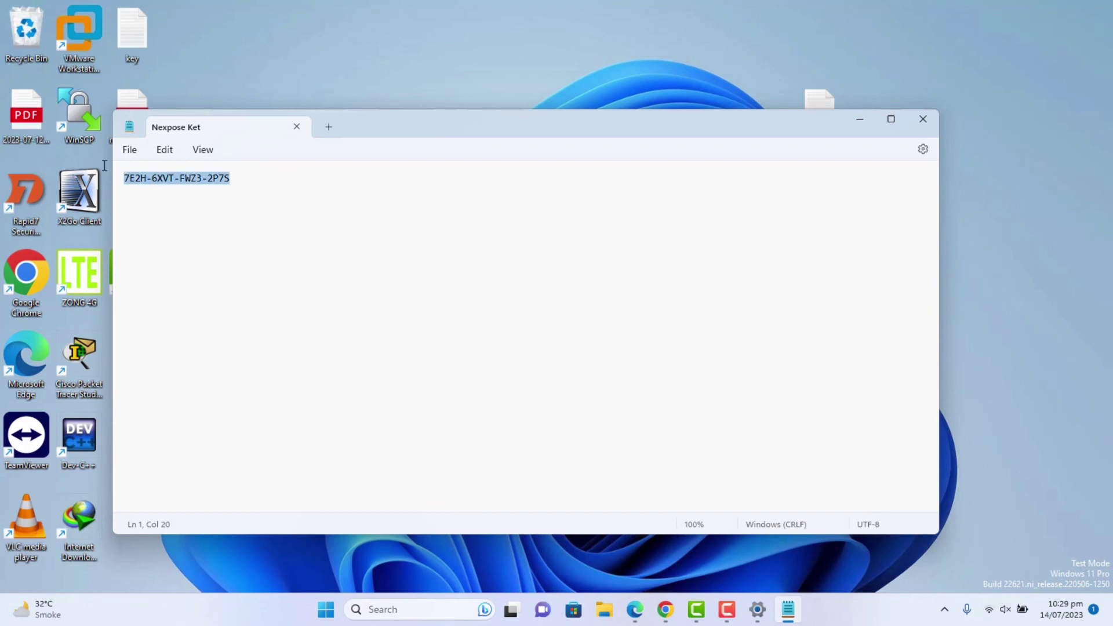
right_click(180, 176)
left_click(228, 255)
left_click(665, 609)
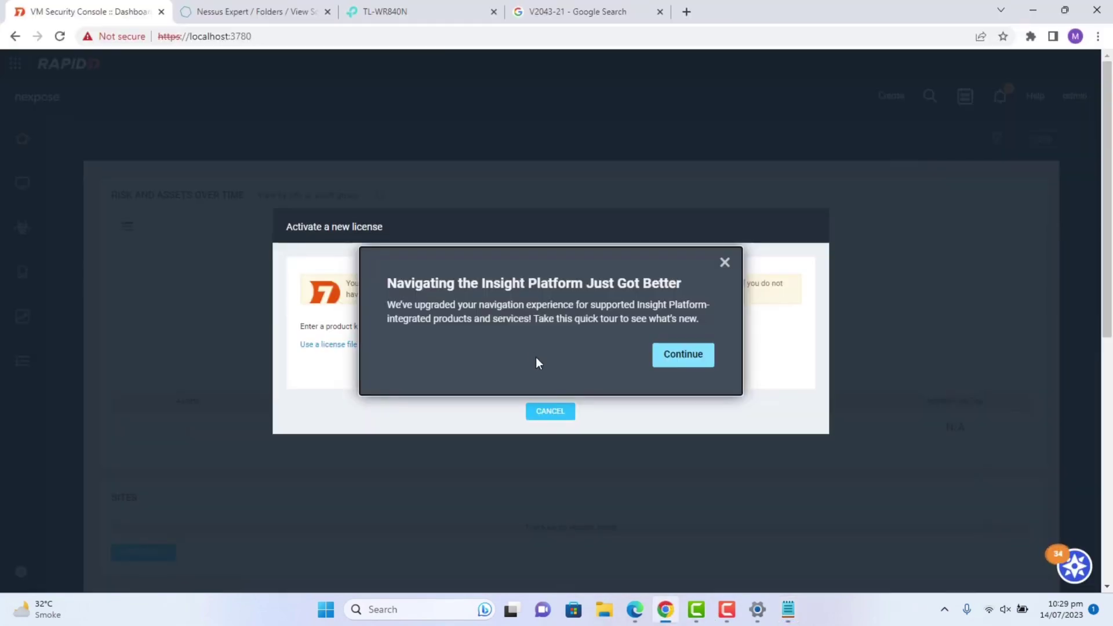
Dismiss the Insight Platform tour and activate the license with the pasted product key.
left_click(723, 263)
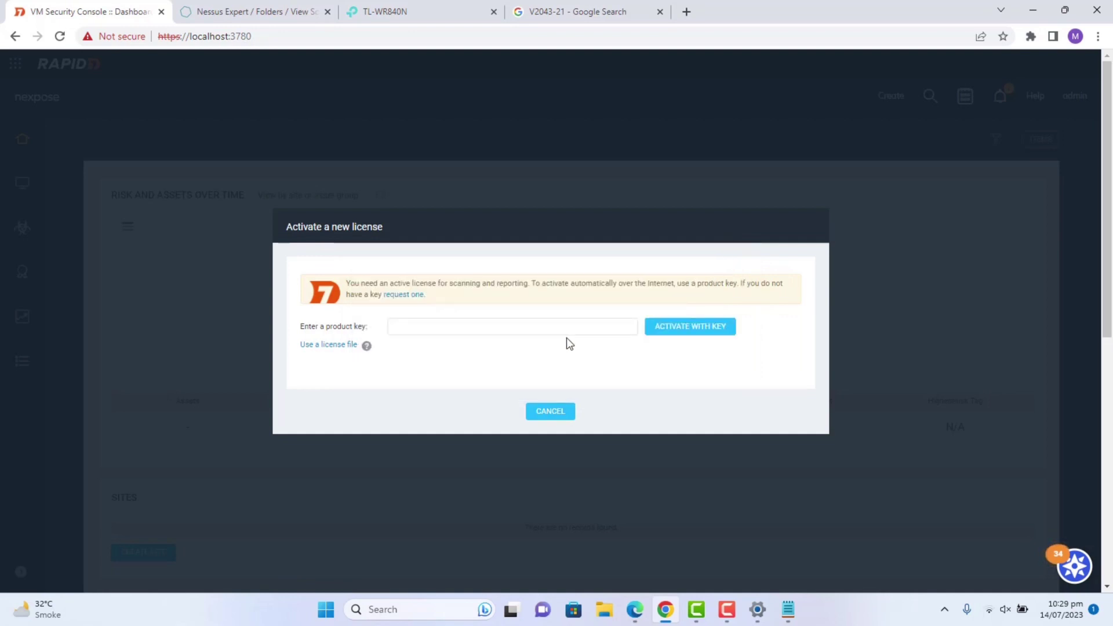
left_click(578, 329)
key("ctrl+v")
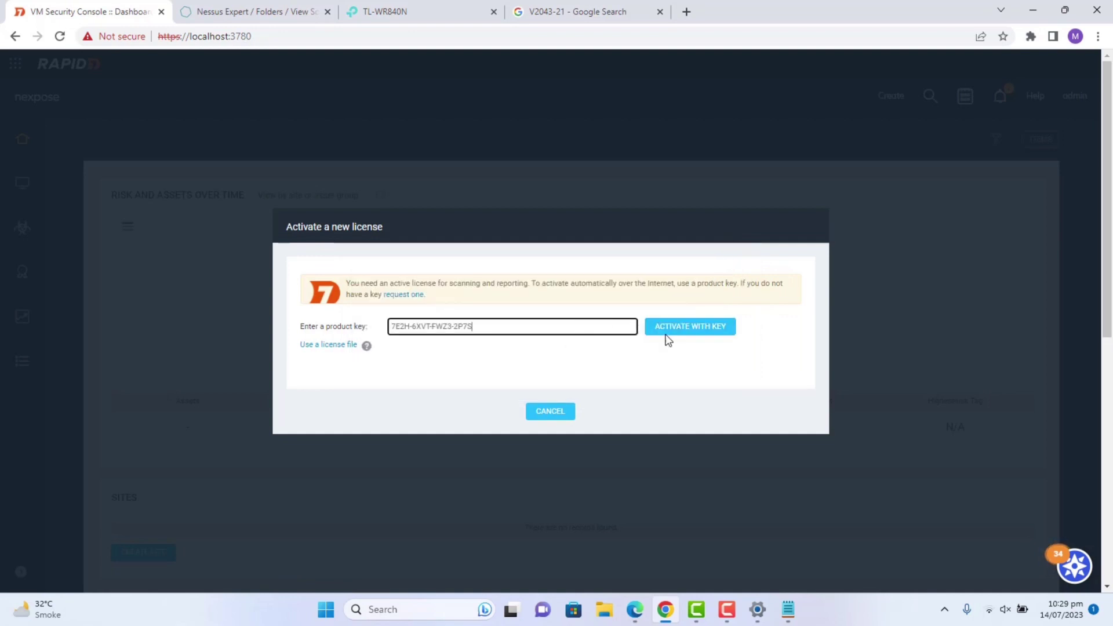
left_click(677, 327)
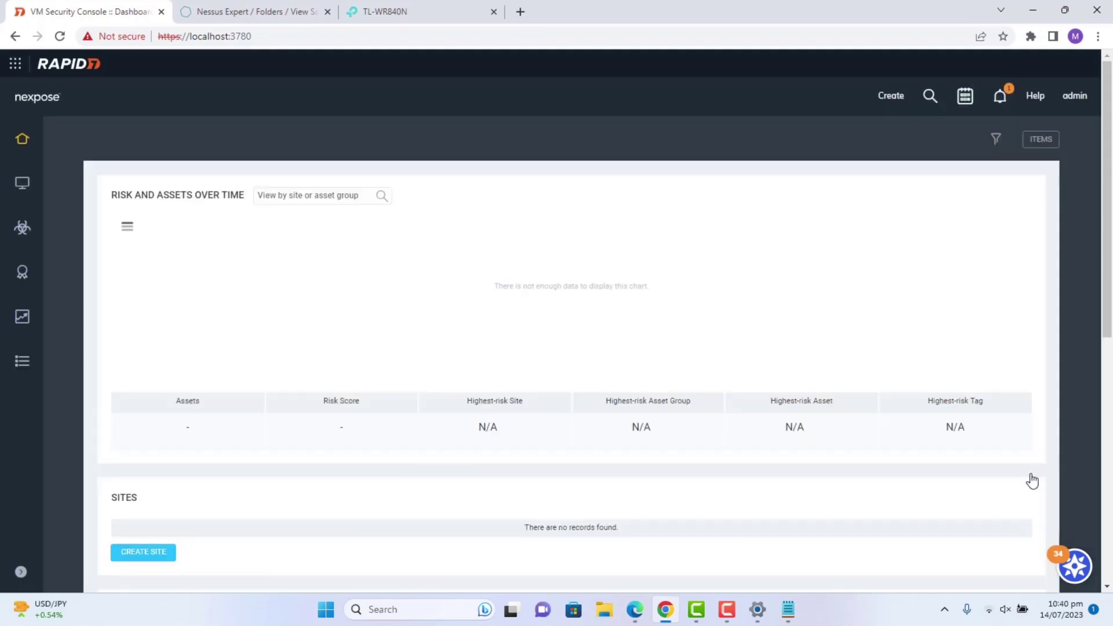
left_click(24, 183)
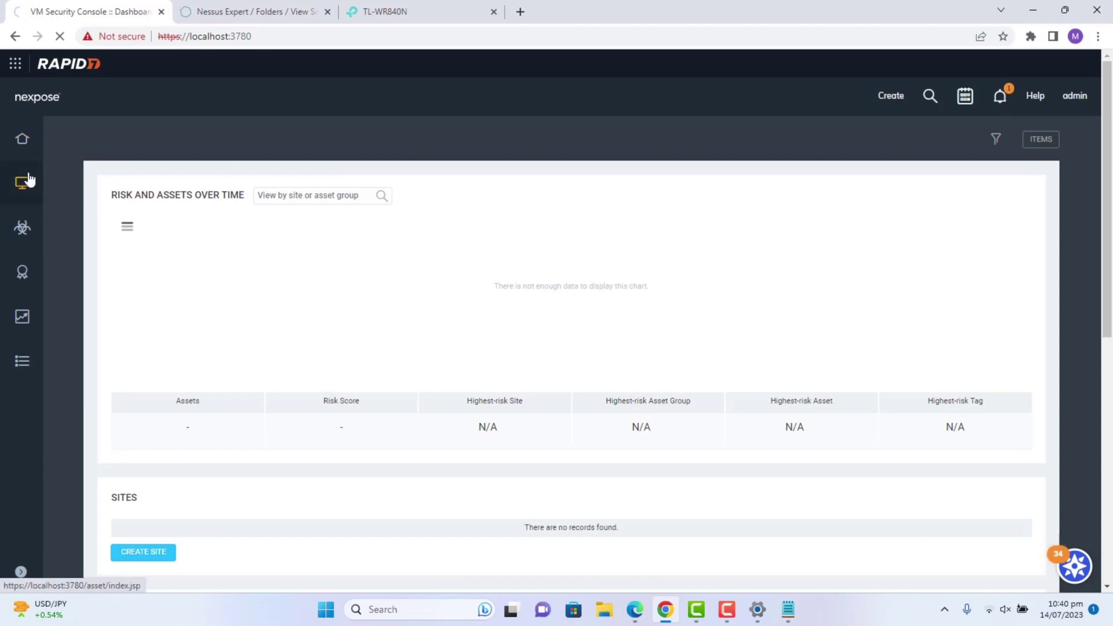